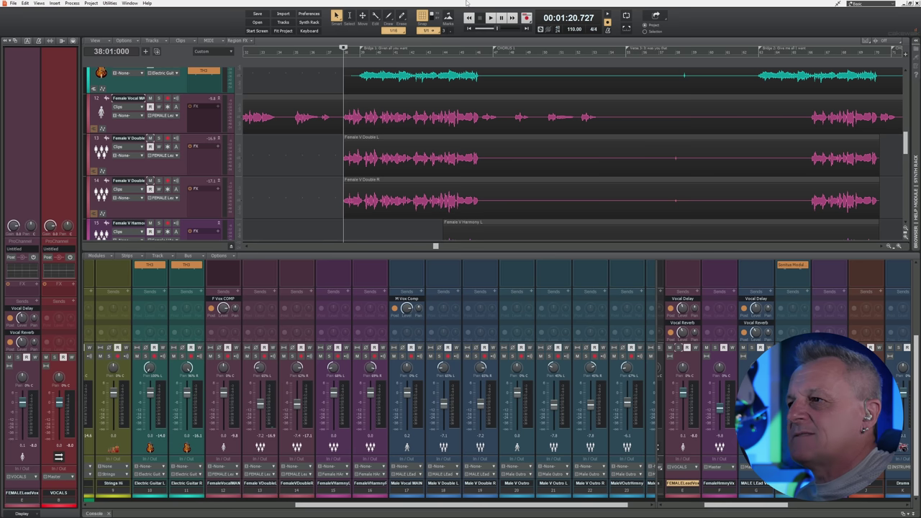
- Play the passage from bar 38, solo the FEMALELeadVox bus and turn off its Vocal Delay and Vocal Reverb sends
key("space")
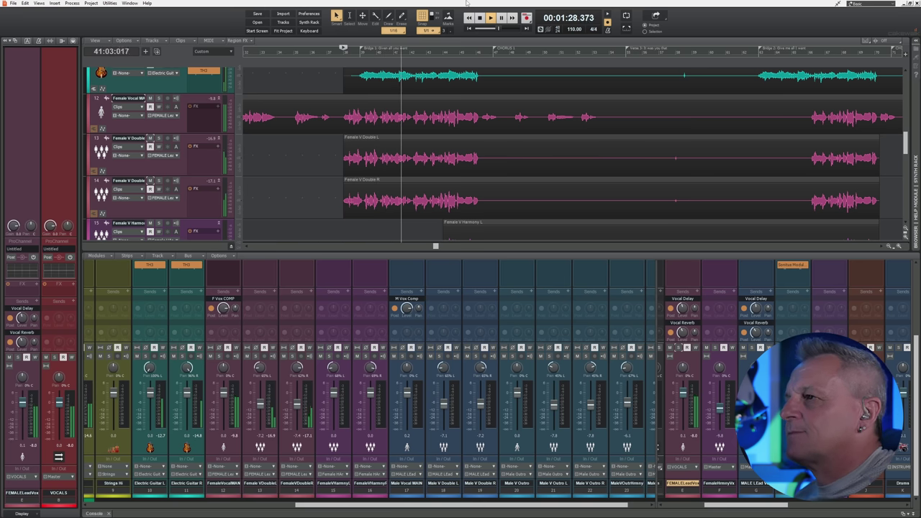
key("space")
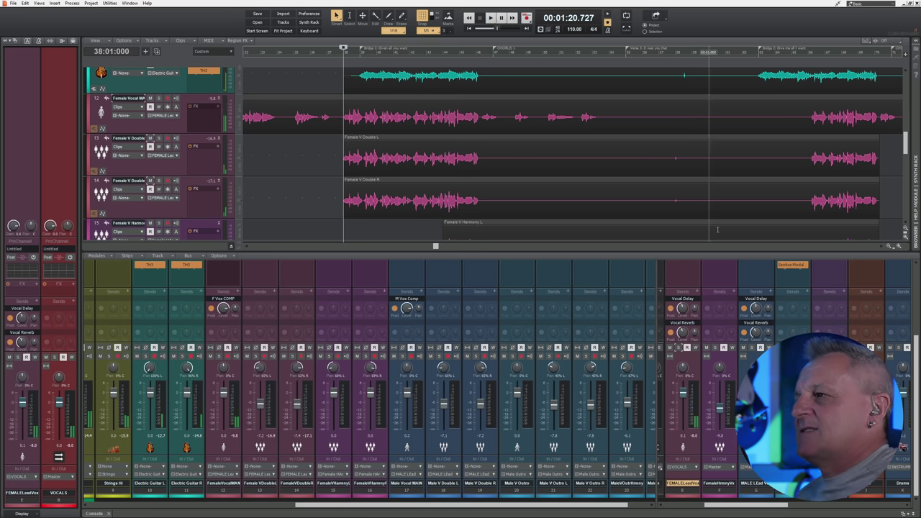
left_click(678, 348)
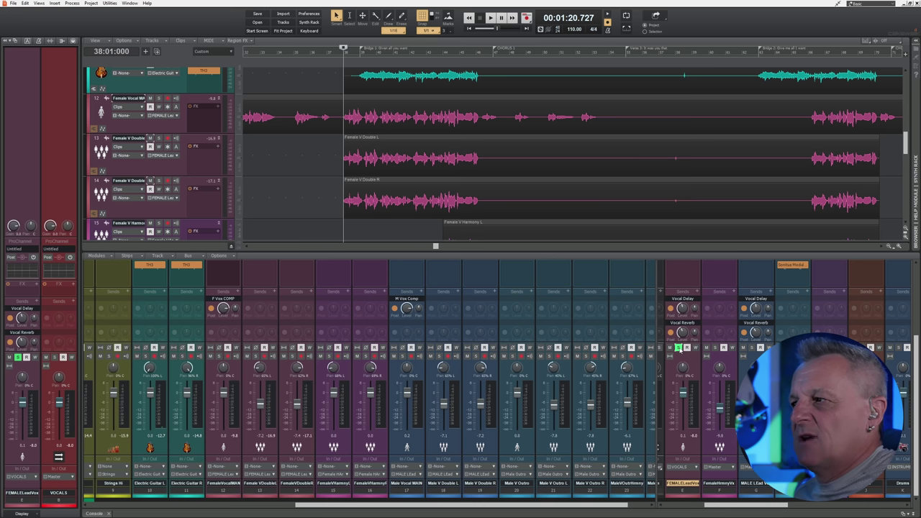
left_click(670, 300)
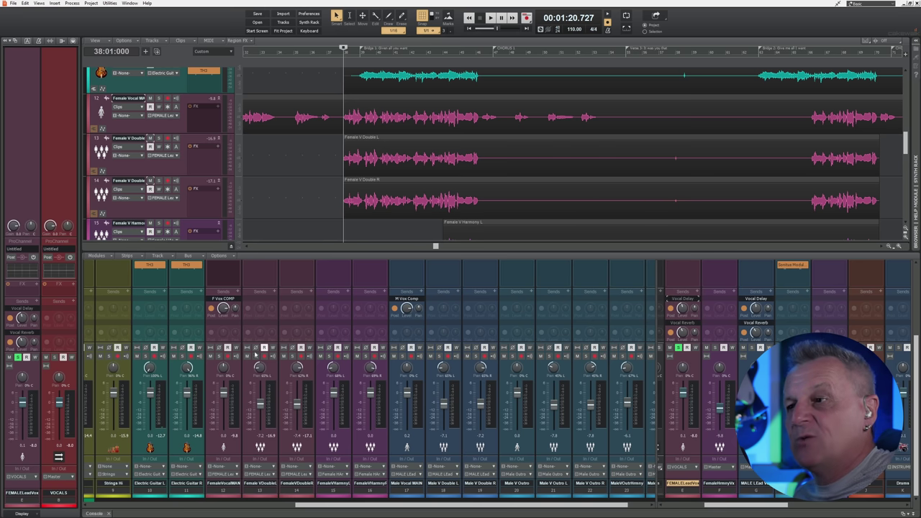
- Mute the left and right female vocal doubles and listen to the main vocal alone from bar 38
left_click(247, 355)
left_click(285, 355)
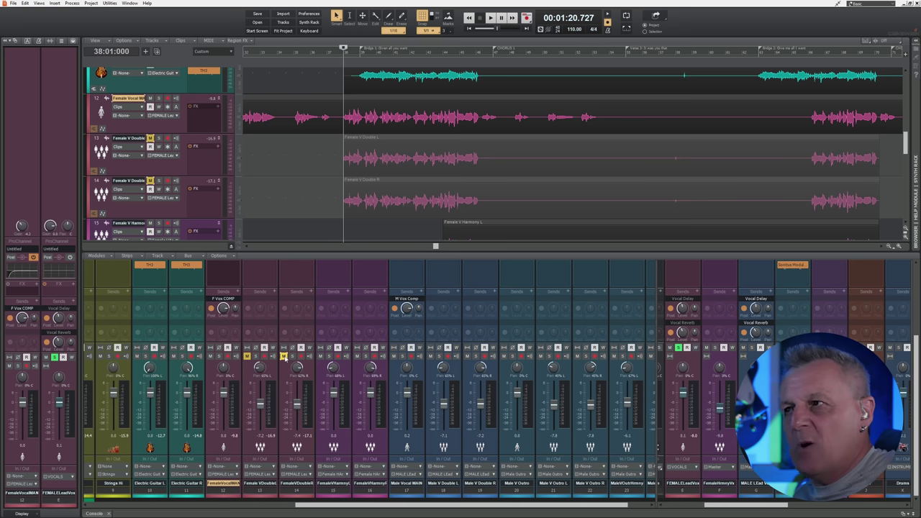
key("space")
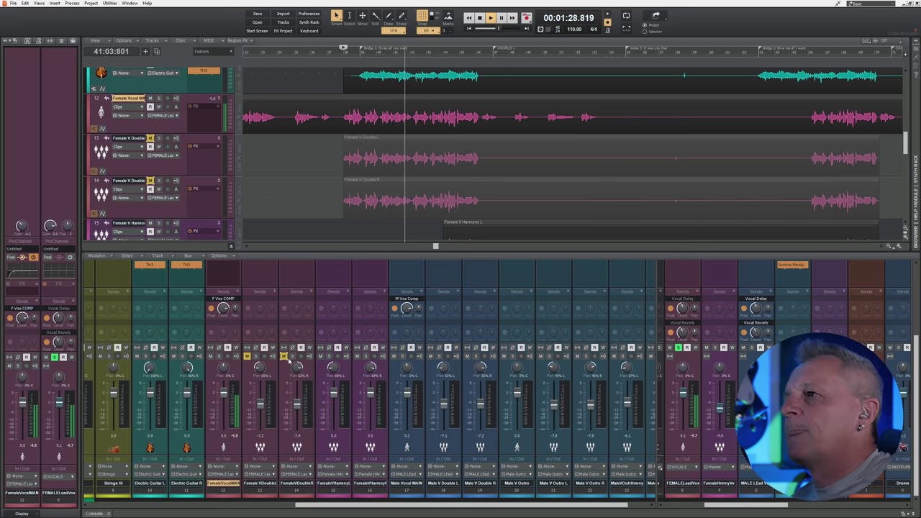
key("space")
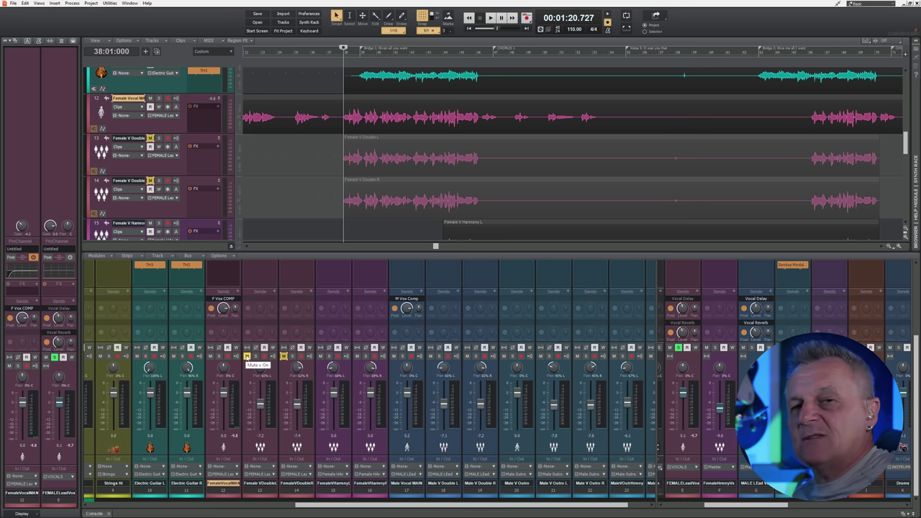
- Unmute both female vocal doubles and play the passage from bar 38 for comparison
left_click(247, 356)
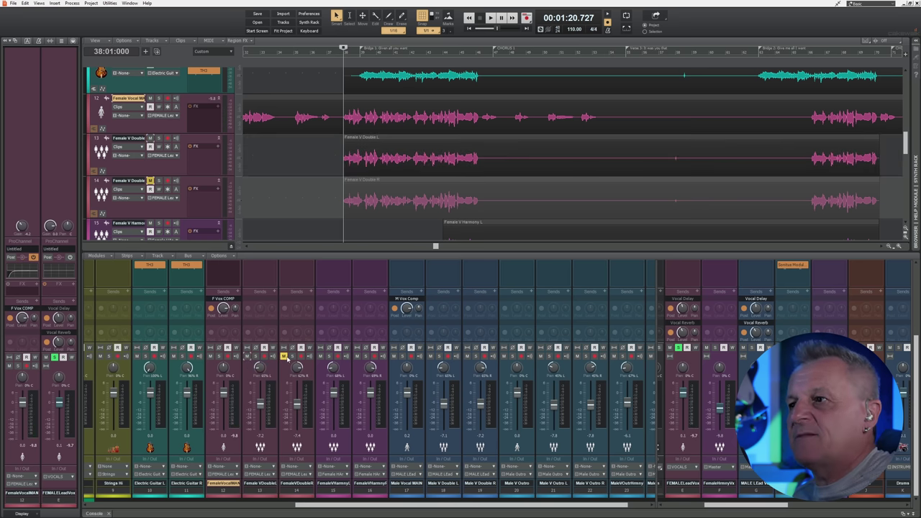
left_click(283, 357)
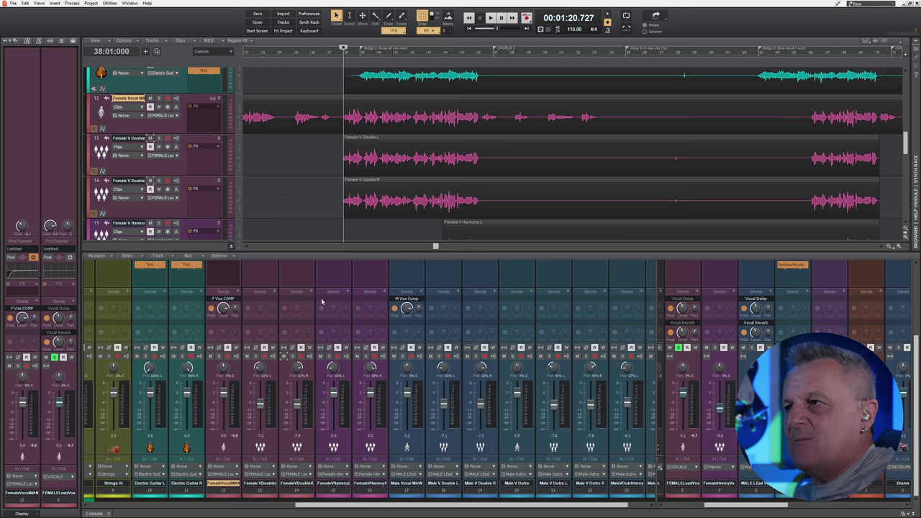
key("space")
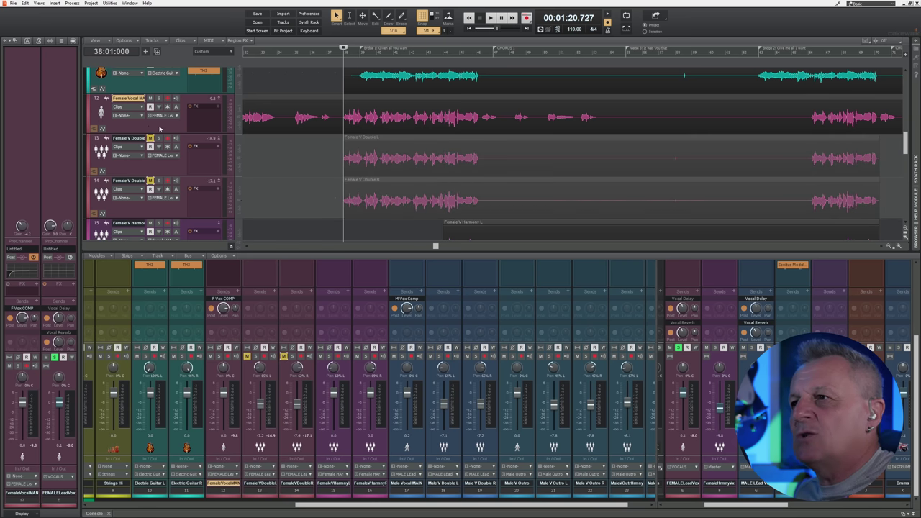
- Duplicate the main female vocal track twice with its clips and lower both copies' volume to -7.7 dB
right_click(159, 128)
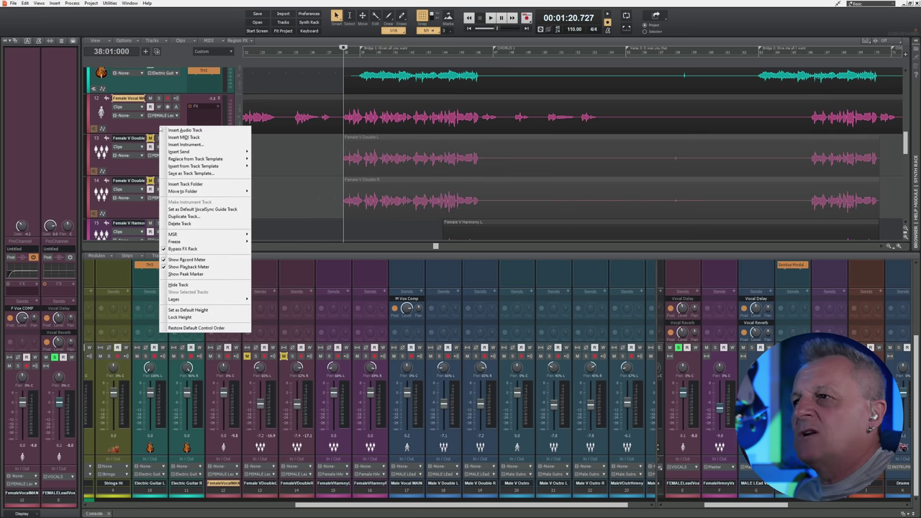
left_click(193, 217)
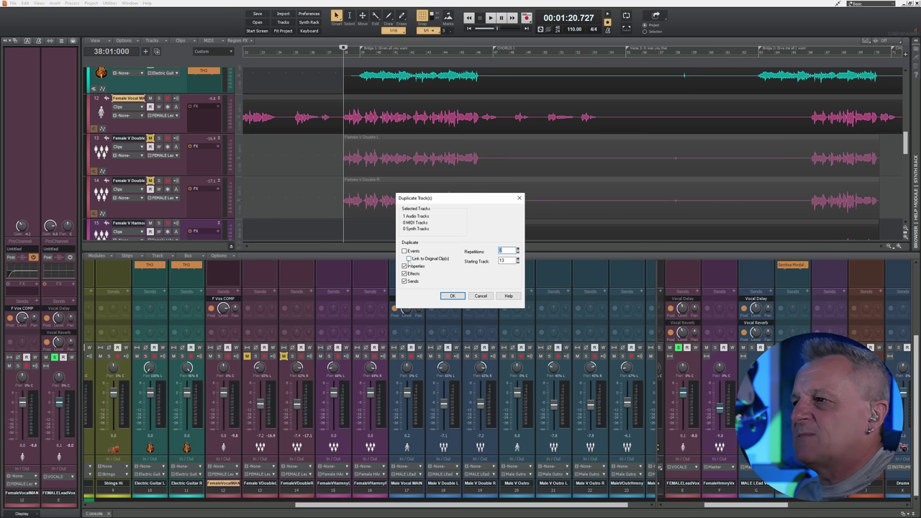
left_click(453, 297)
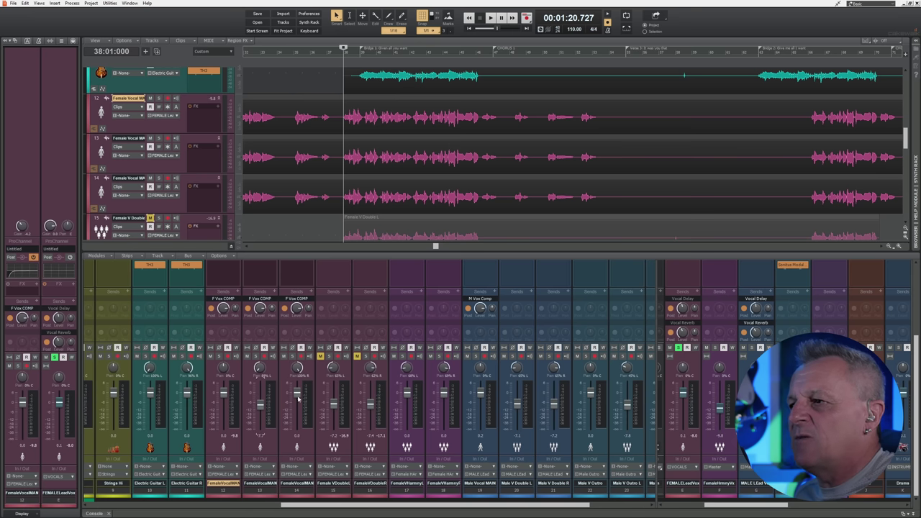
left_click_drag(298, 399, 297, 407)
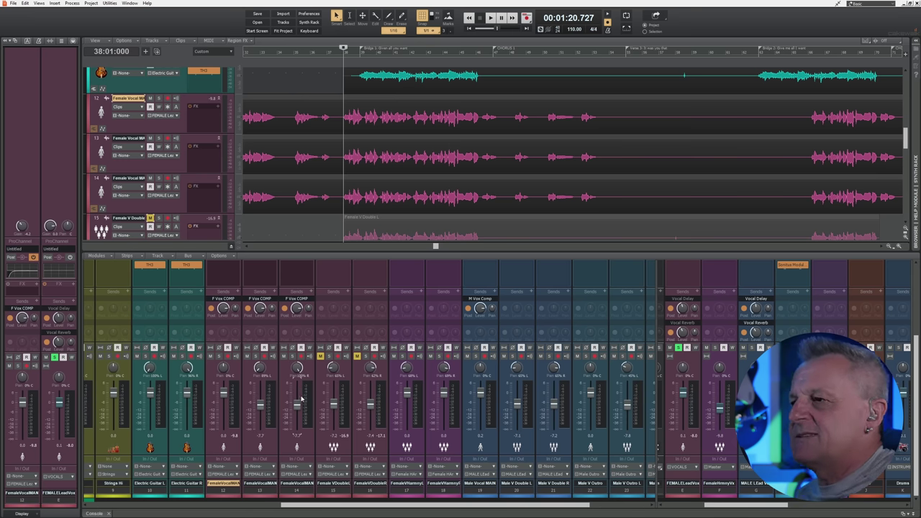
- Listen to the duplicated vocals from bar 38, select the clip on each copy in turn and play the passage again
key("space")
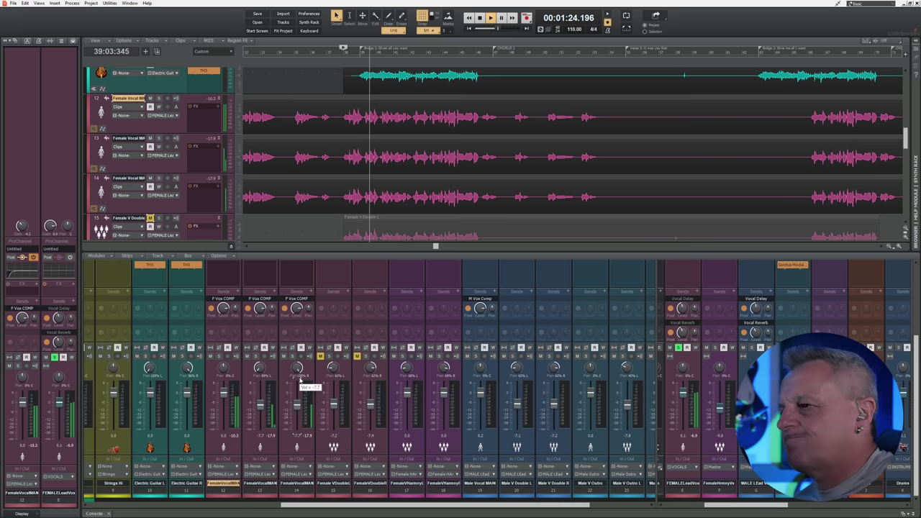
key("space")
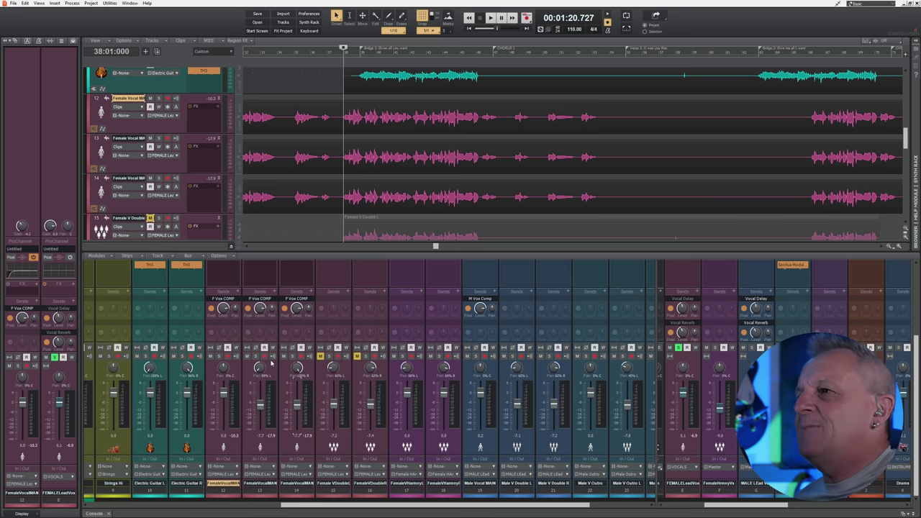
left_click(462, 138)
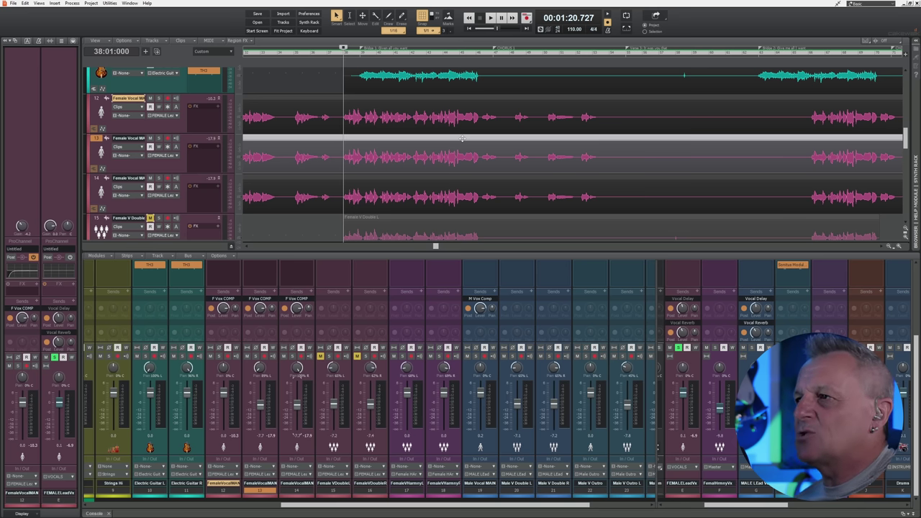
left_click(446, 177)
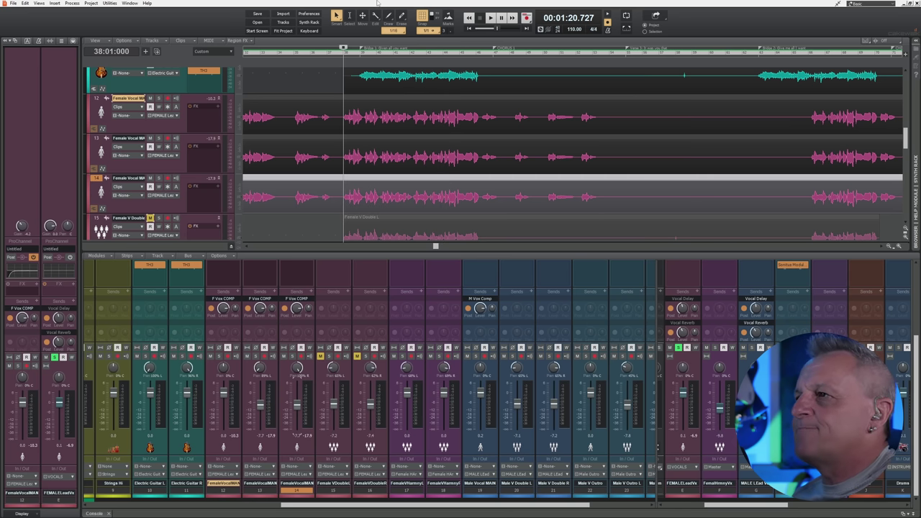
key("space")
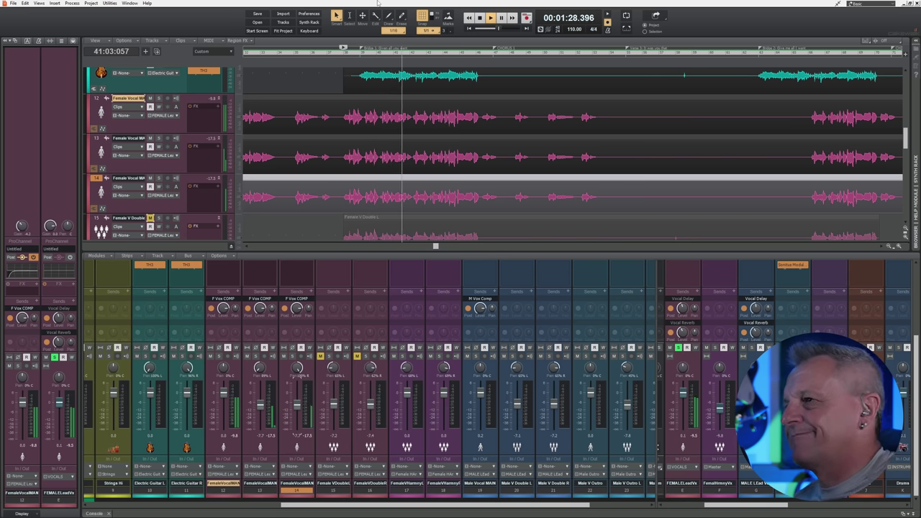
key("space")
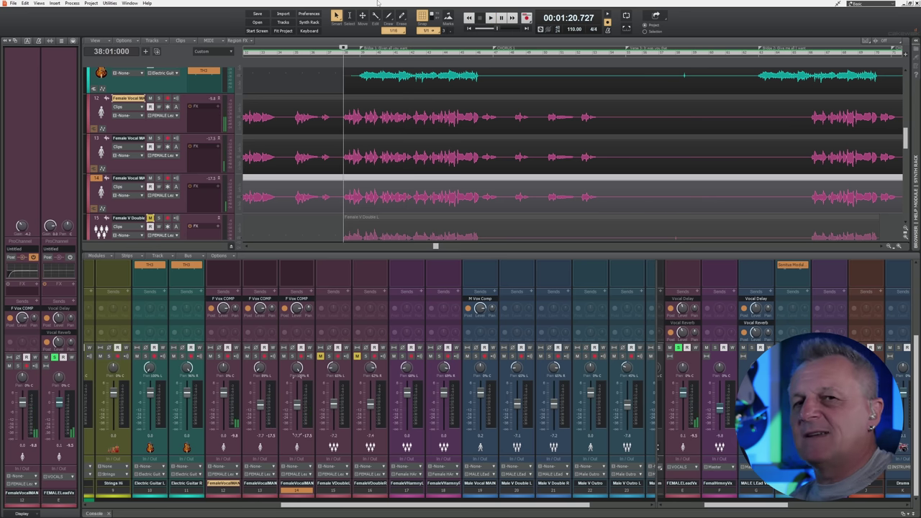
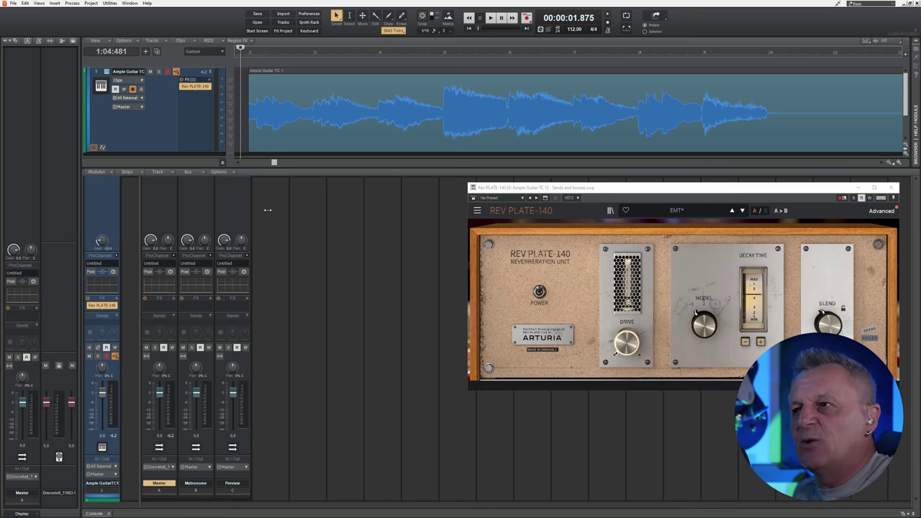
- Listen to the Ample Guitar track with its Rev PLATE-140 reverb and insert FabFilter Pro-Q 3 in the track's effects
key("space")
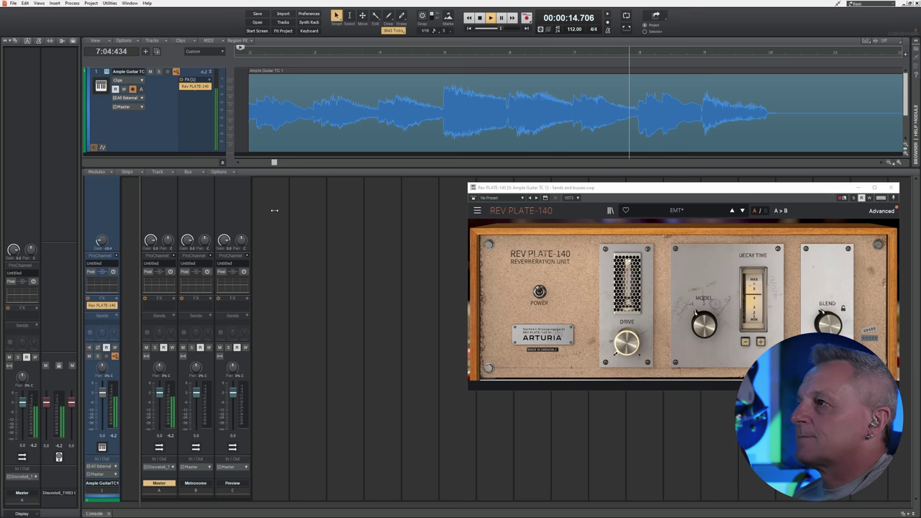
key("space")
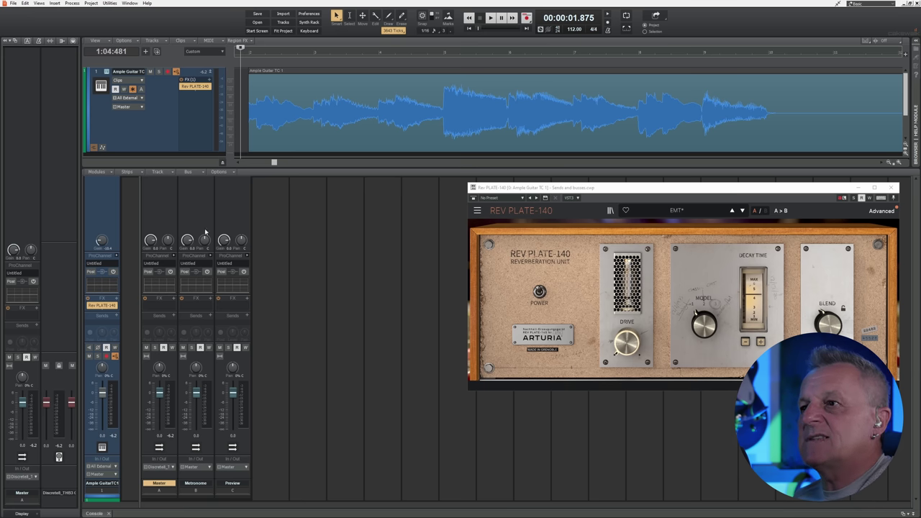
right_click(118, 303)
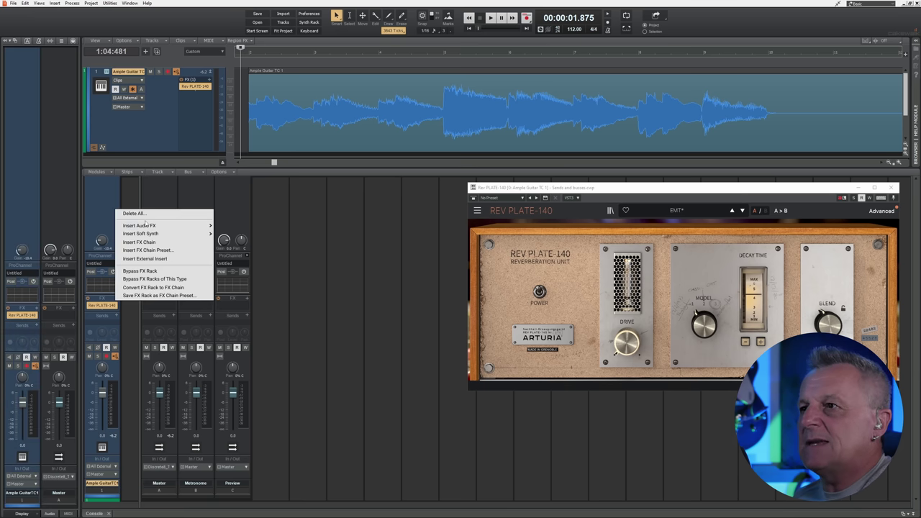
mouse_move(142, 226)
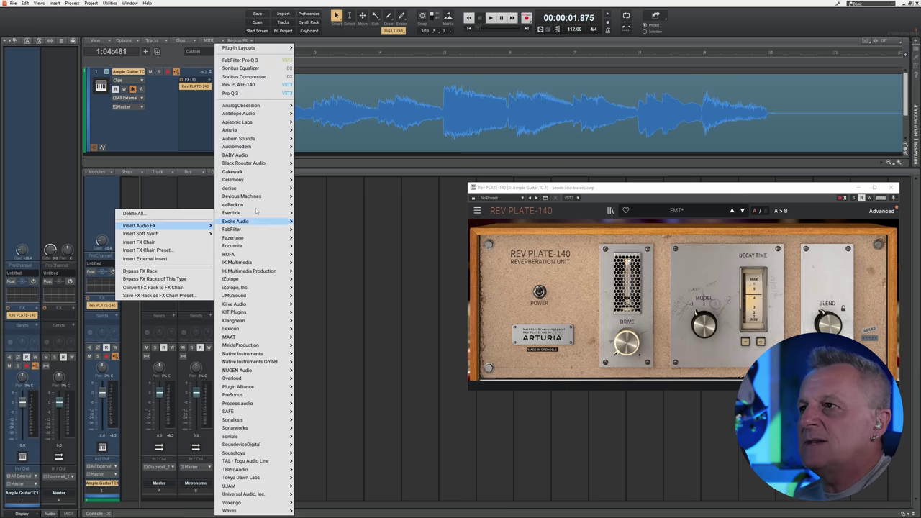
left_click(251, 63)
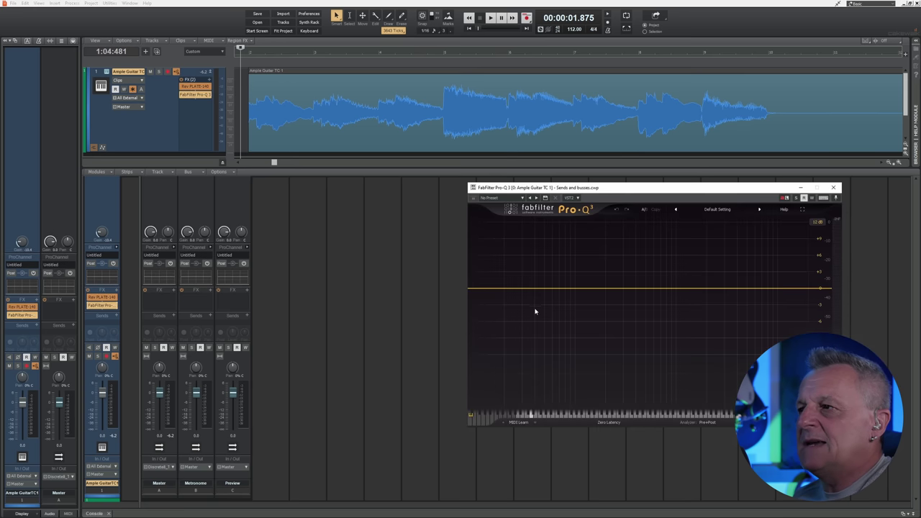
- Add an EQ band to FabFilter Pro-Q 3 and shape it as a 12 dB/oct low cut at about 315 Hz
left_click_drag(512, 290, 522, 303)
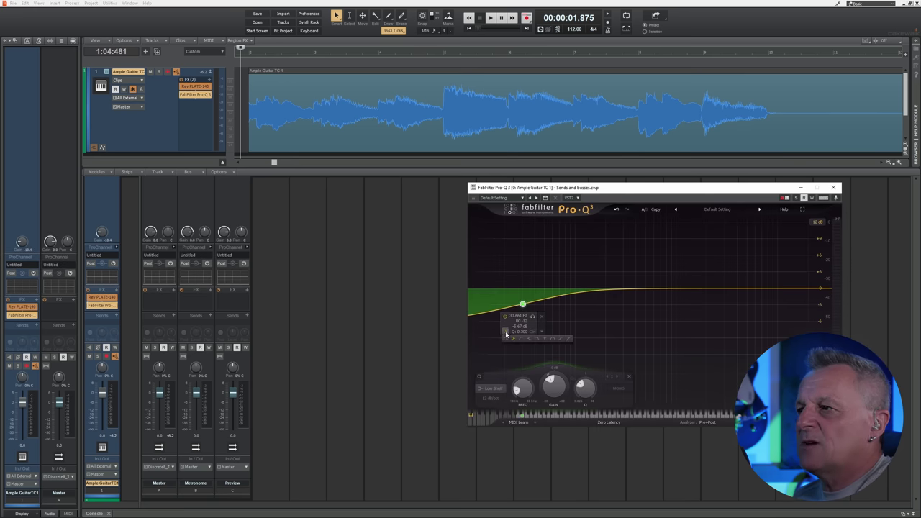
left_click(514, 339)
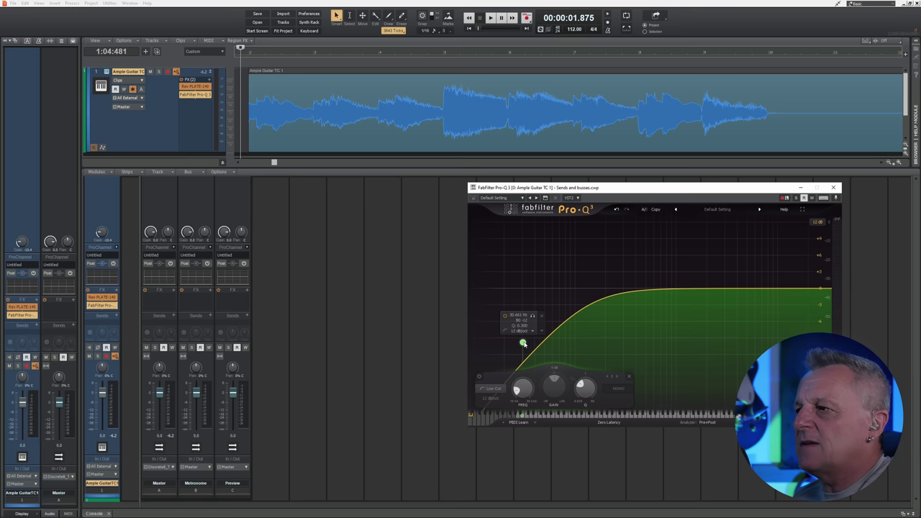
left_click_drag(523, 343, 626, 318)
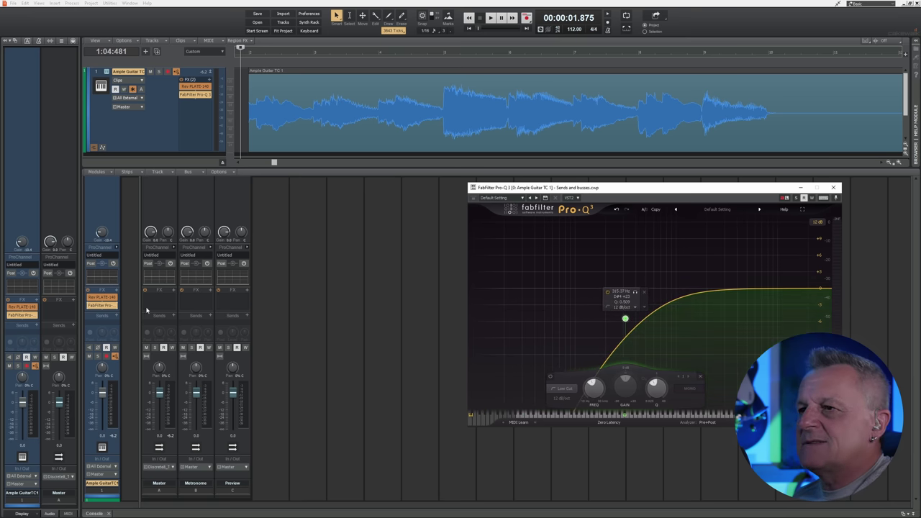
- Reorder the guitar track's effects so FabFilter Pro-Q 3 comes before Rev PLATE-140, and play the result
left_click_drag(101, 305, 100, 294)
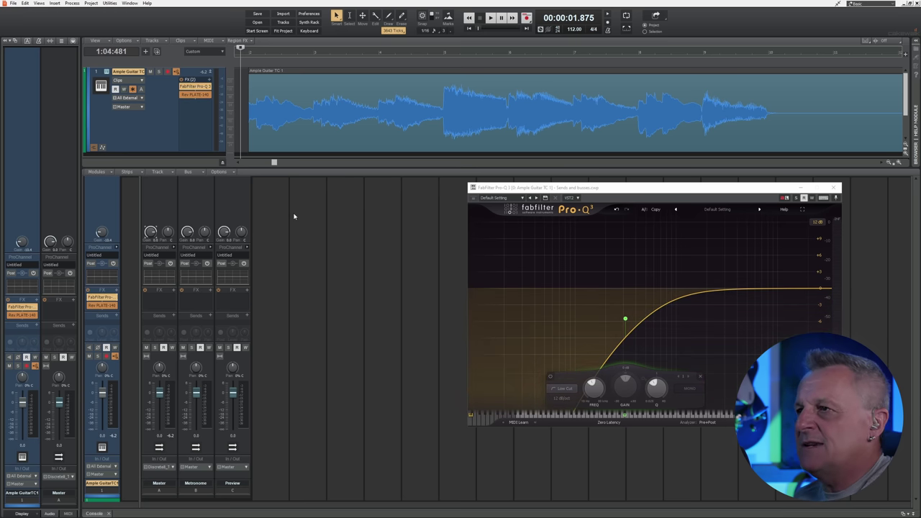
key("space")
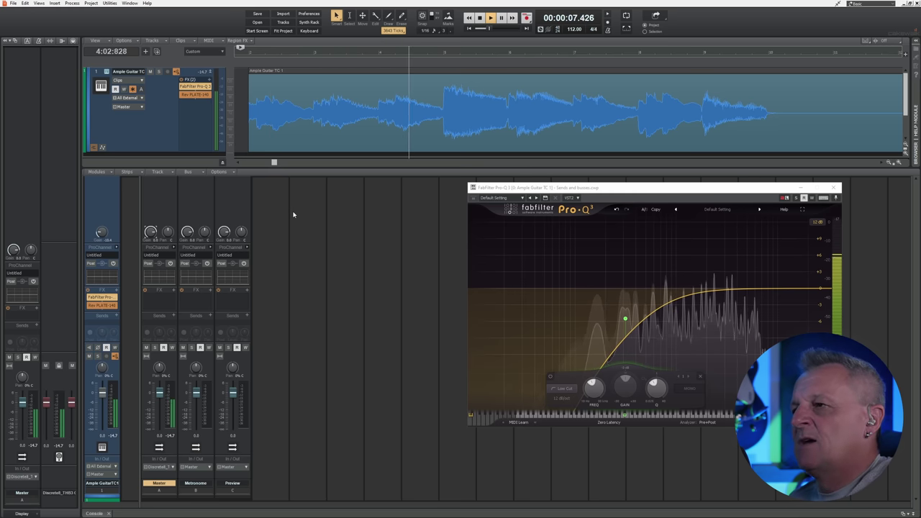
key("space")
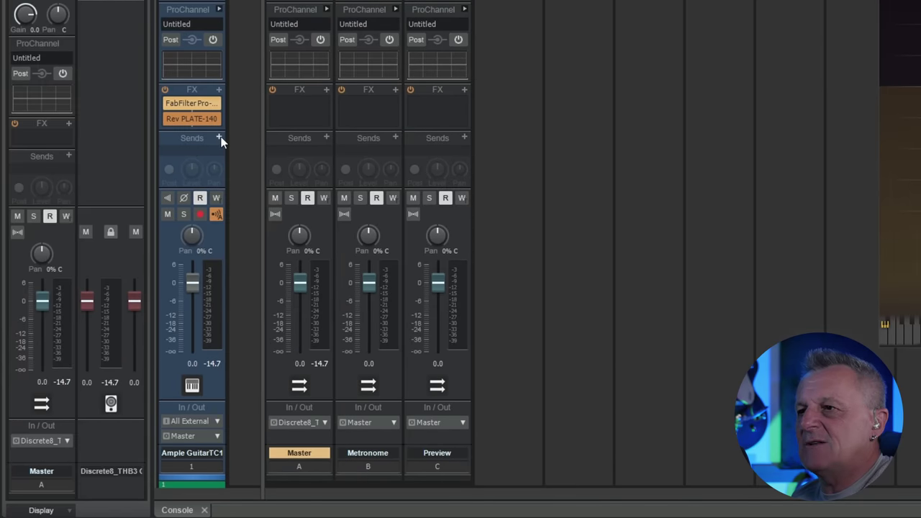
- Add a send from the Ample Guitar track to a new stereo bus and move FabFilter Pro-Q 3 onto that bus
left_click(219, 138)
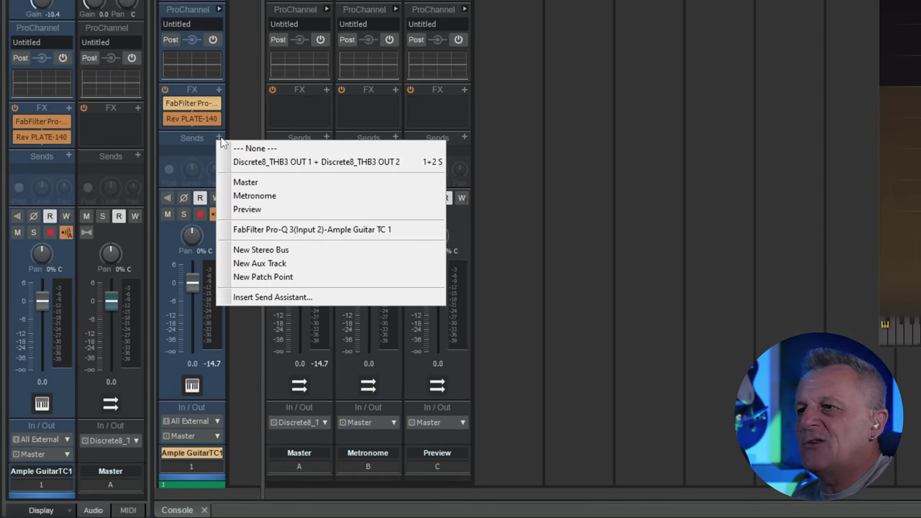
left_click(265, 250)
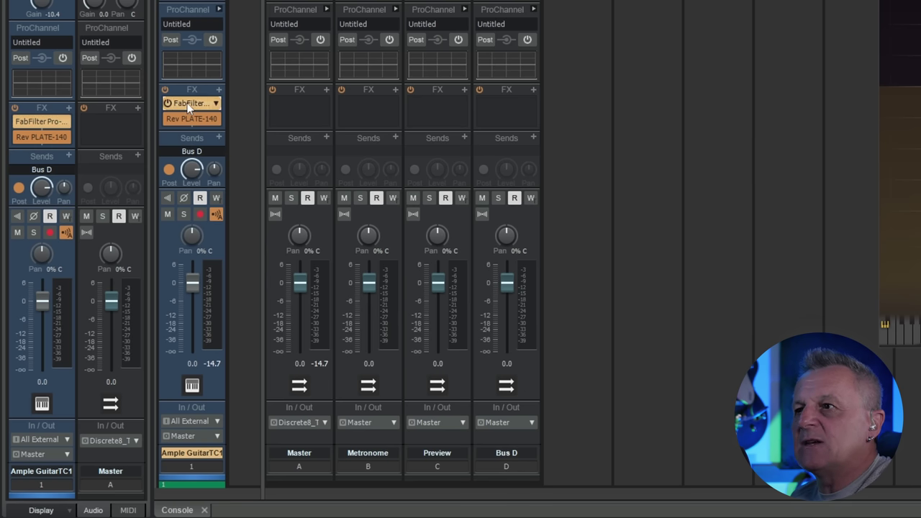
left_click_drag(190, 105, 525, 122)
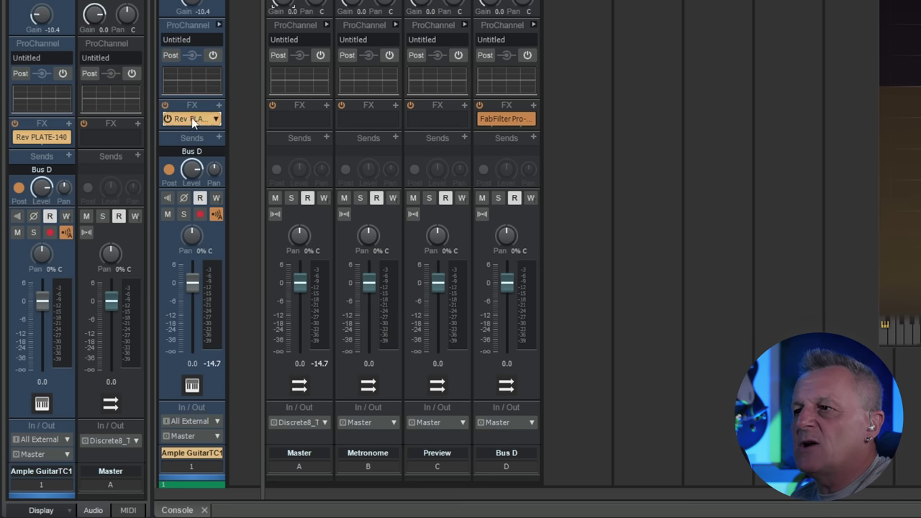
- Move Rev PLATE-140 from the Ample Guitar track to Bus D, placing it after FabFilter Pro-Q 3, and open its settings
left_click_drag(193, 123, 508, 138)
double_click(510, 121)
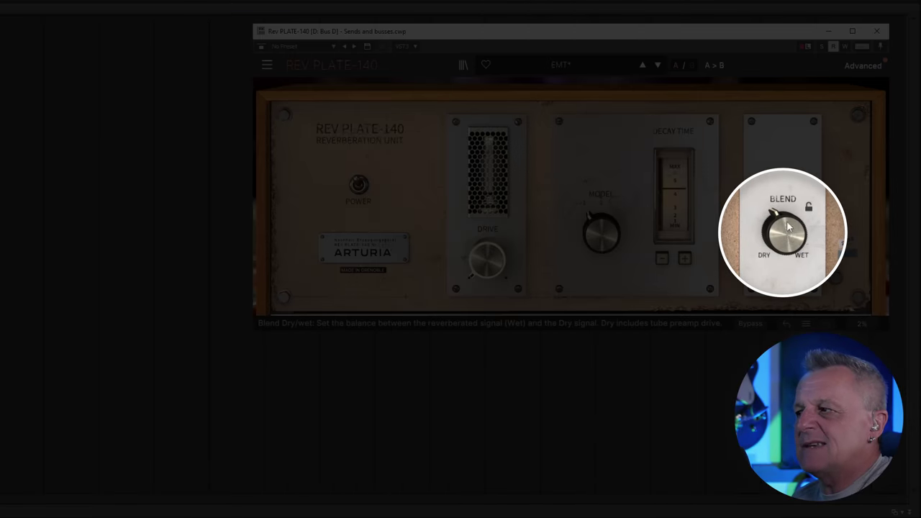
- Adjust the Blend dry/wet balance of Rev PLATE-140 on Bus D and listen to the guitar through it
mouse_move(788, 228)
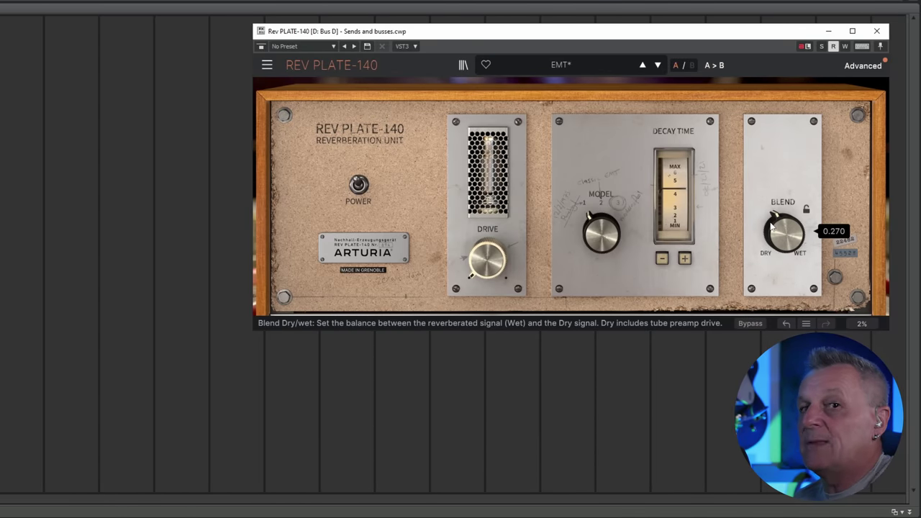
left_click_drag(771, 225, 794, 224)
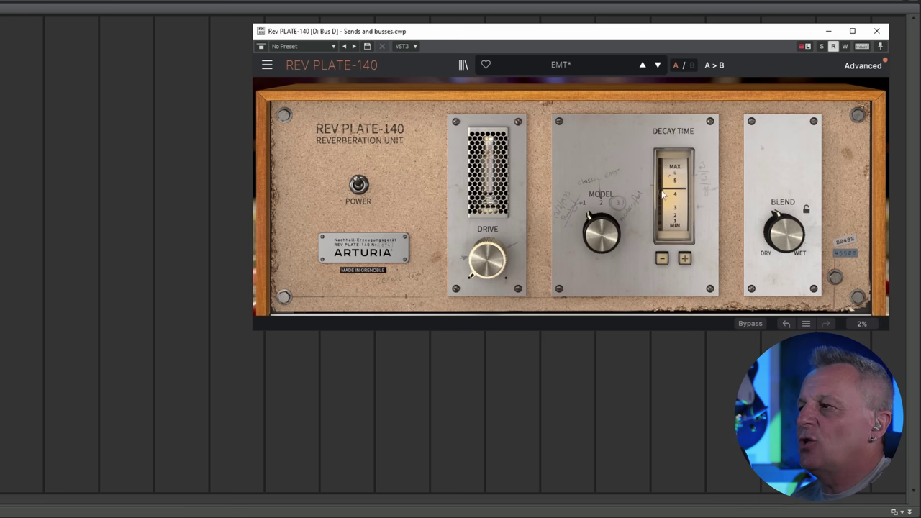
mouse_move(785, 241)
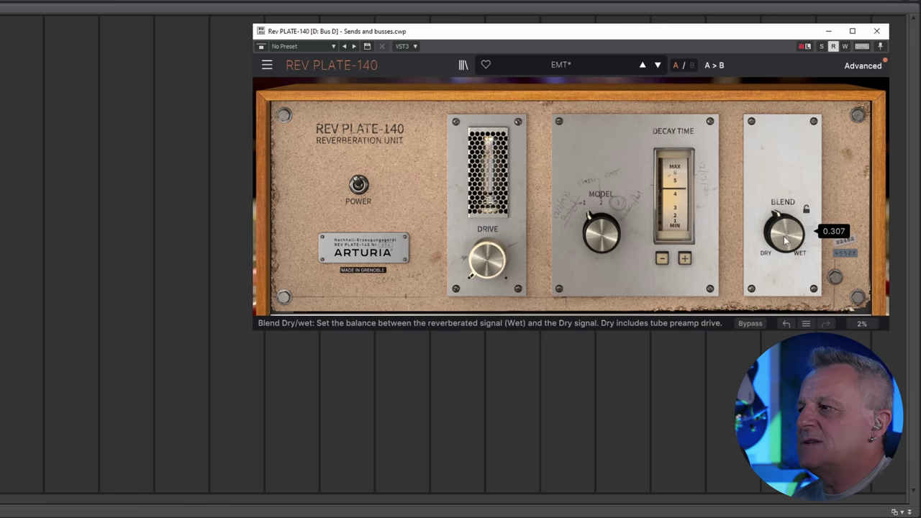
left_click_drag(786, 241, 800, 246)
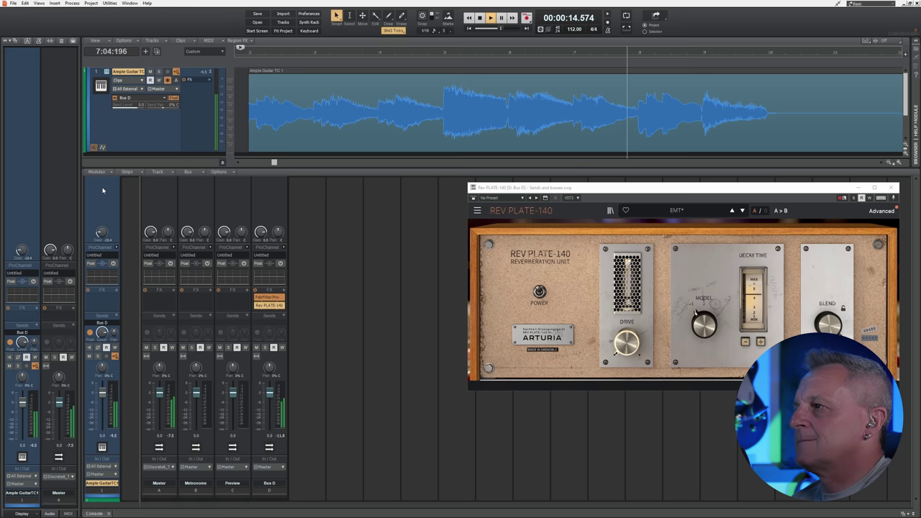
key("space")
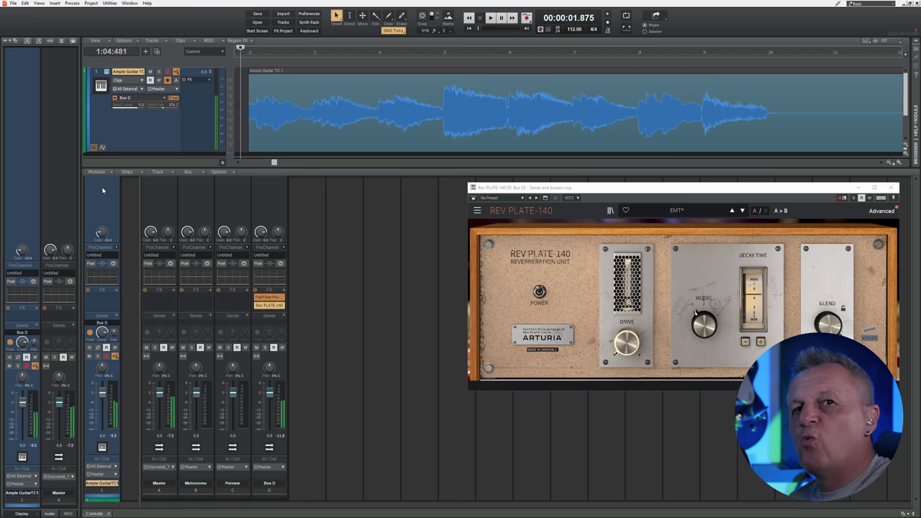
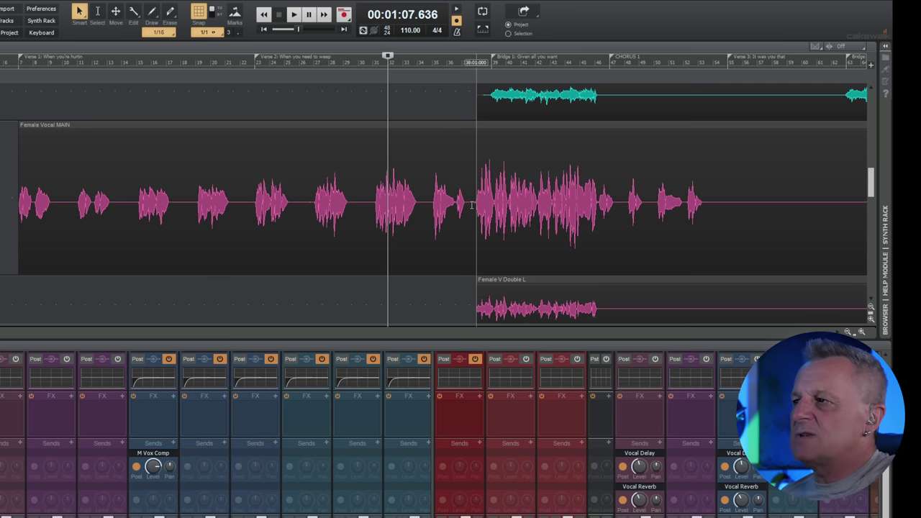
- Compare the levels of the phrases along the Female Vocal MAIN clip, highlighting the quiet phrase between measures 11 and 14
left_click(471, 205)
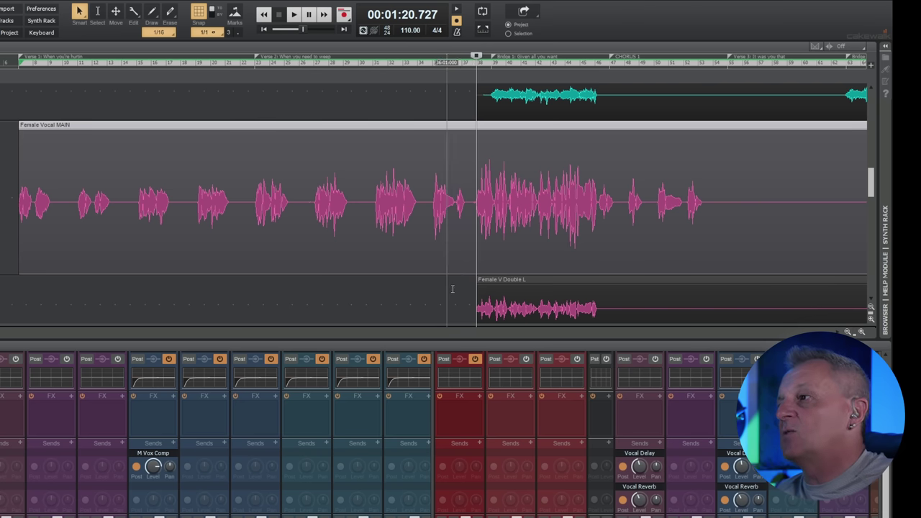
left_click(453, 289)
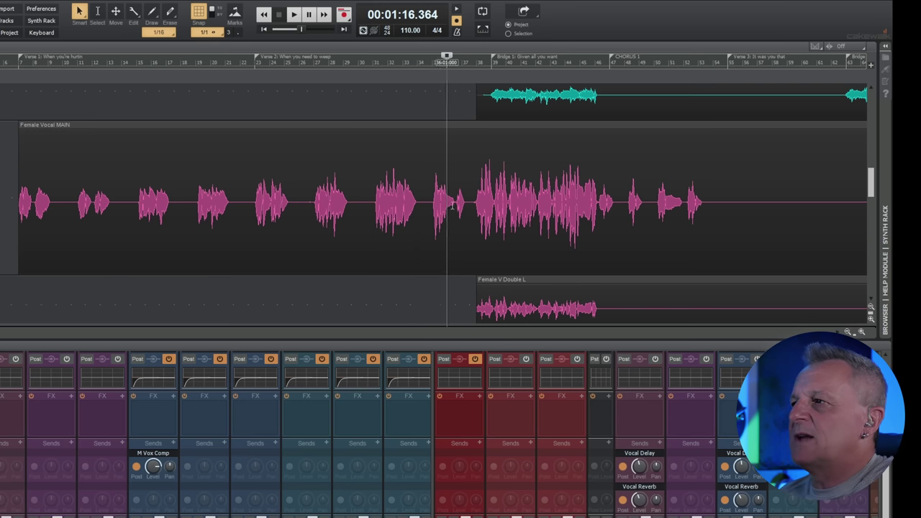
left_click(373, 206)
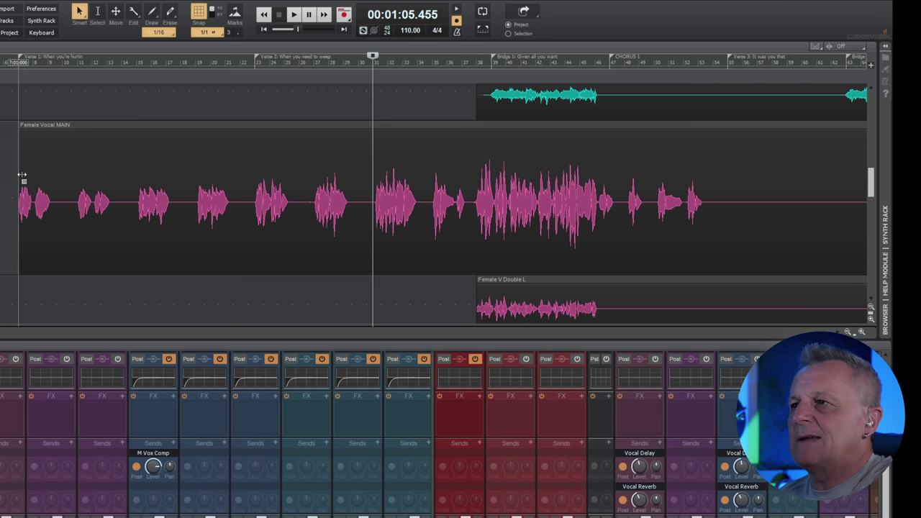
left_click_drag(72, 213, 113, 220)
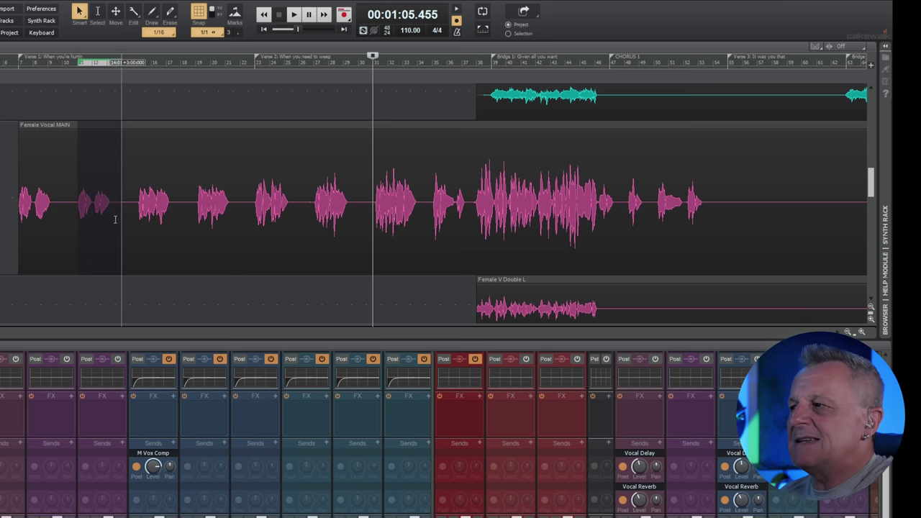
left_click(861, 332)
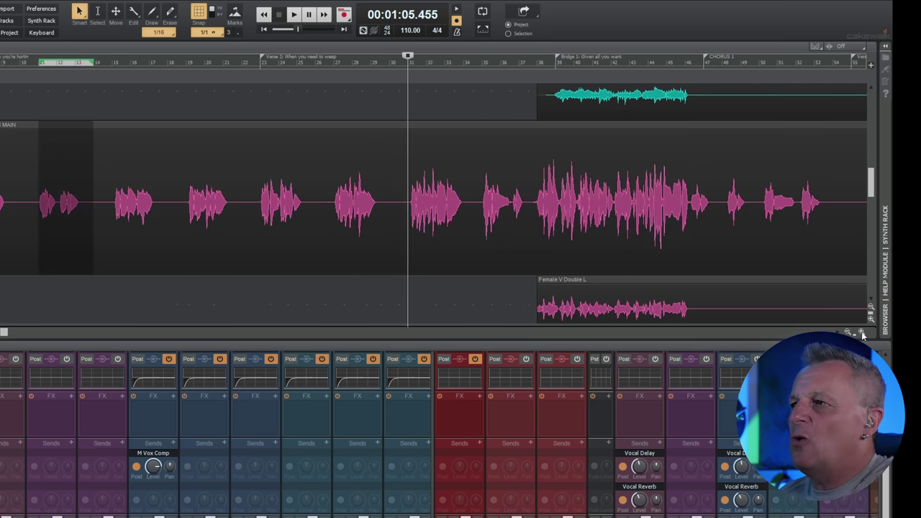
left_click(862, 333)
left_click_drag(83, 335, 22, 332)
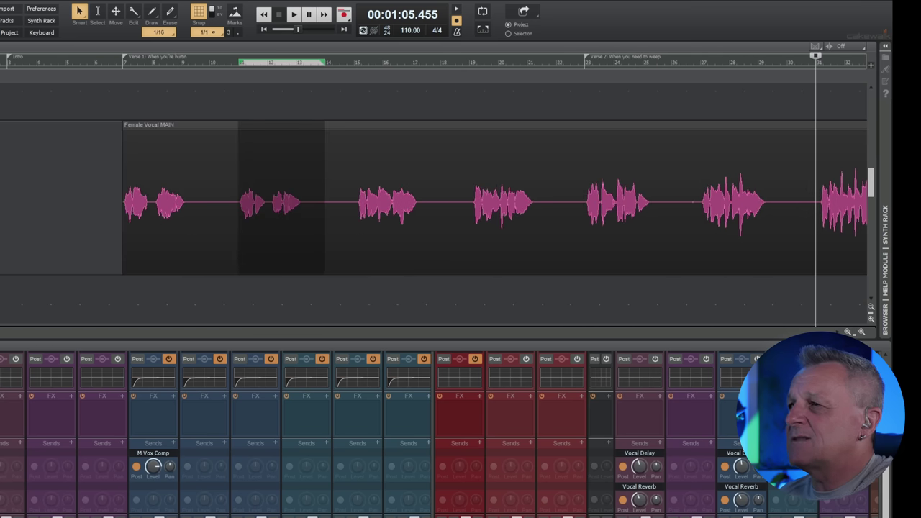
left_click(375, 288)
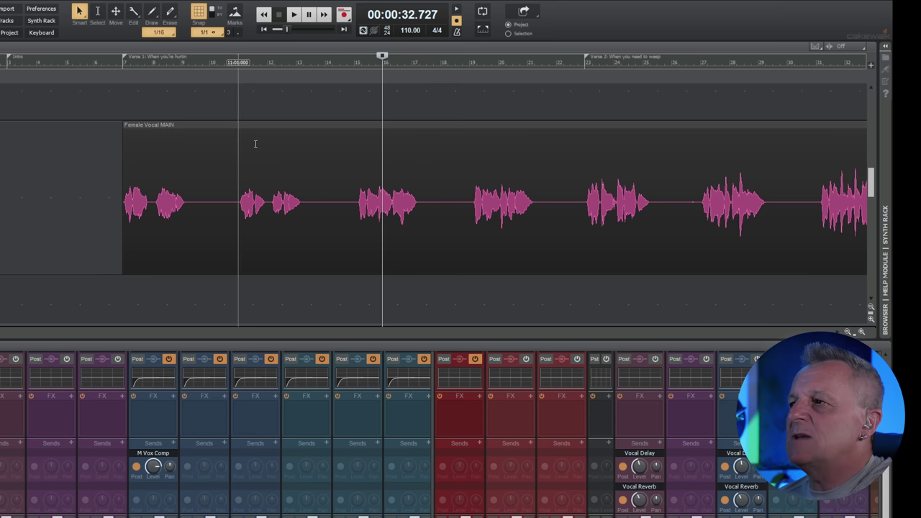
- Show the clip gain envelope on the Female Vocal MAIN clip and add nodes before and after the quiet phrase at measures 11 to 14
left_click(206, 152)
right_click(206, 152)
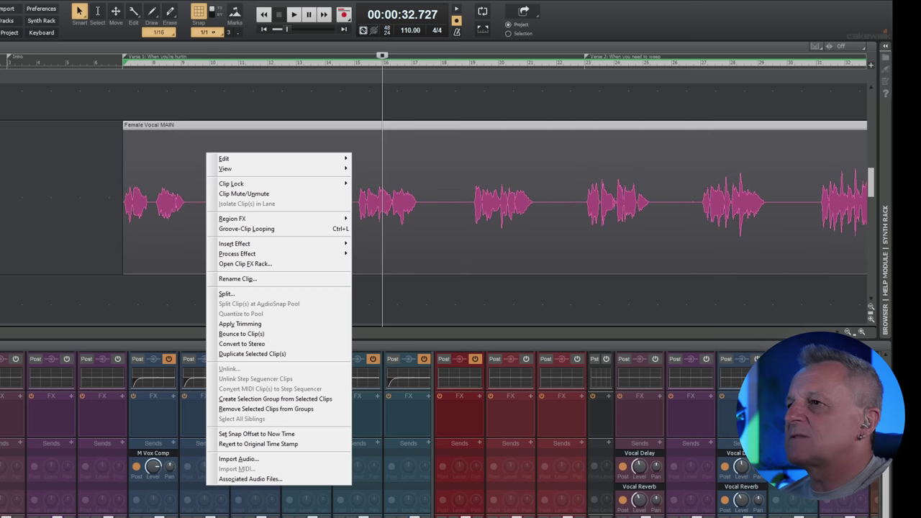
key("Escape")
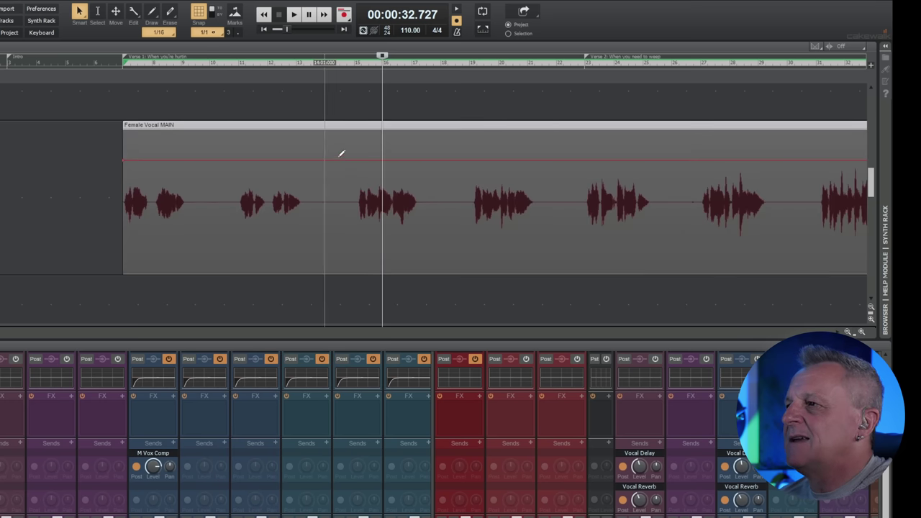
left_click(217, 159)
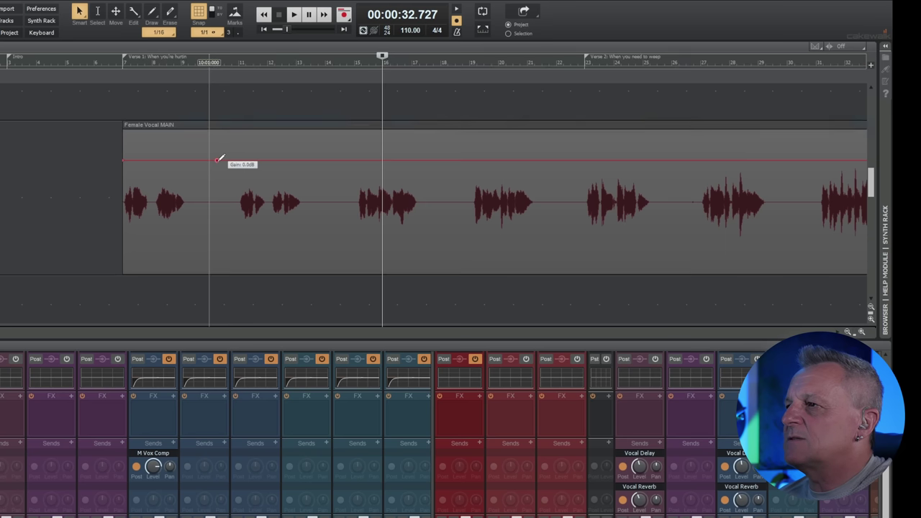
left_click(307, 160)
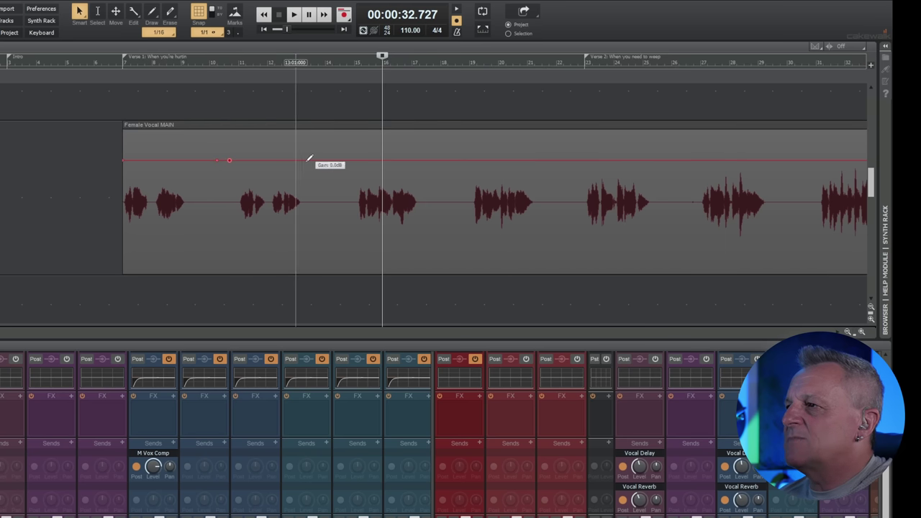
- Raise the clip gain over the phrase at measures 11 to 14 by about 3.6 dB and level the raised section
left_click_drag(307, 159, 306, 142)
left_click_drag(238, 156, 238, 146)
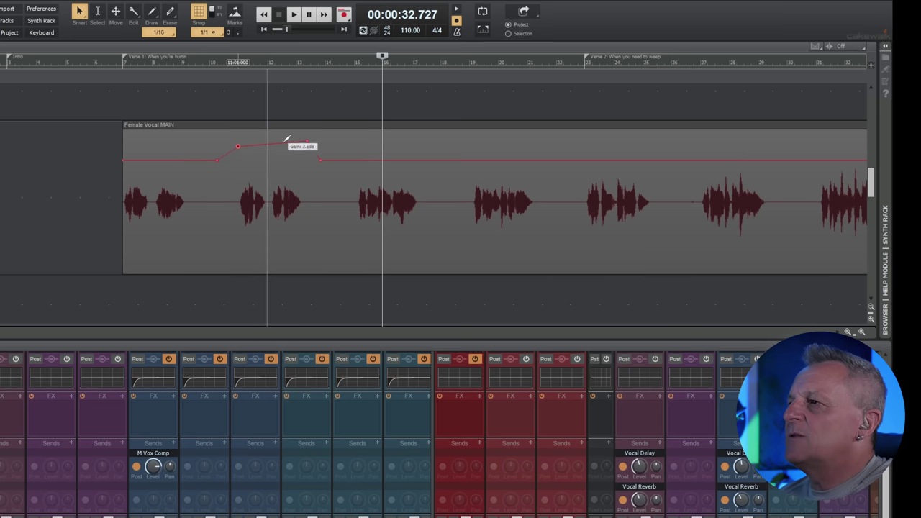
left_click_drag(306, 143, 304, 145)
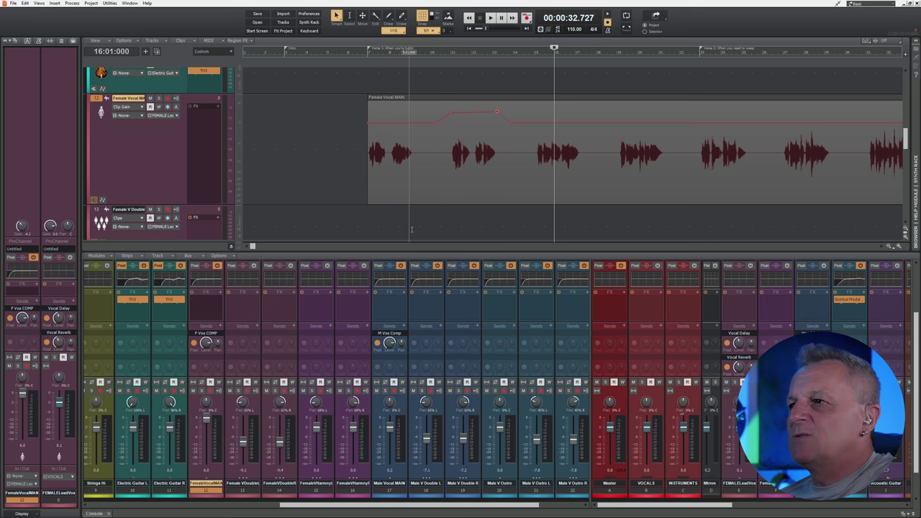
left_click(889, 247)
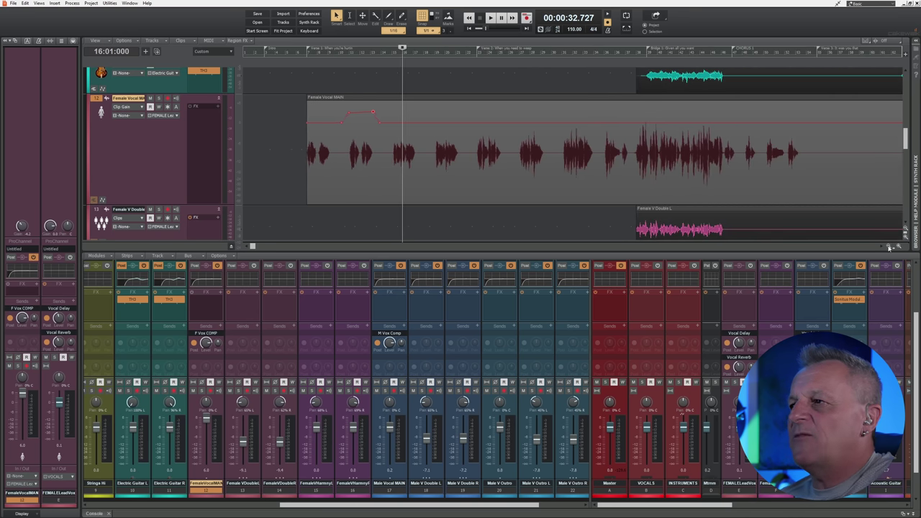